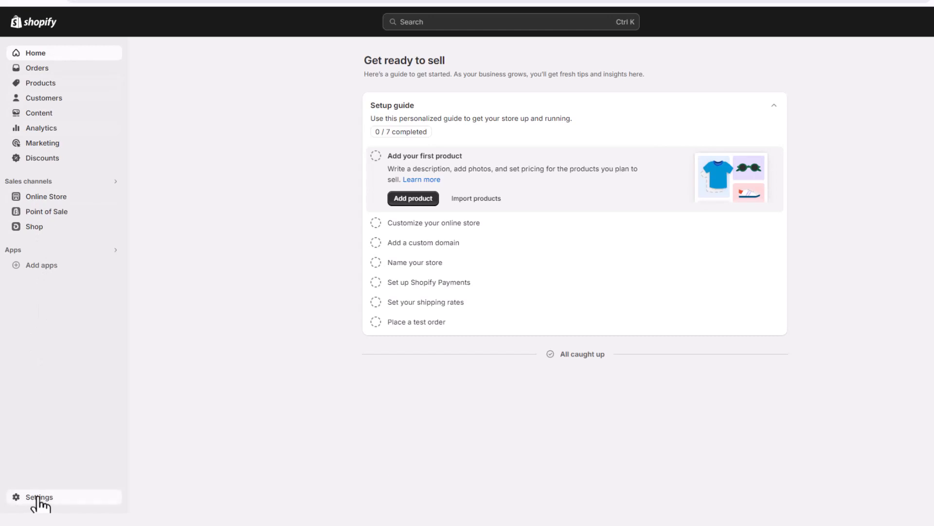
- Open the store's Users and permissions settings
left_click(38, 497)
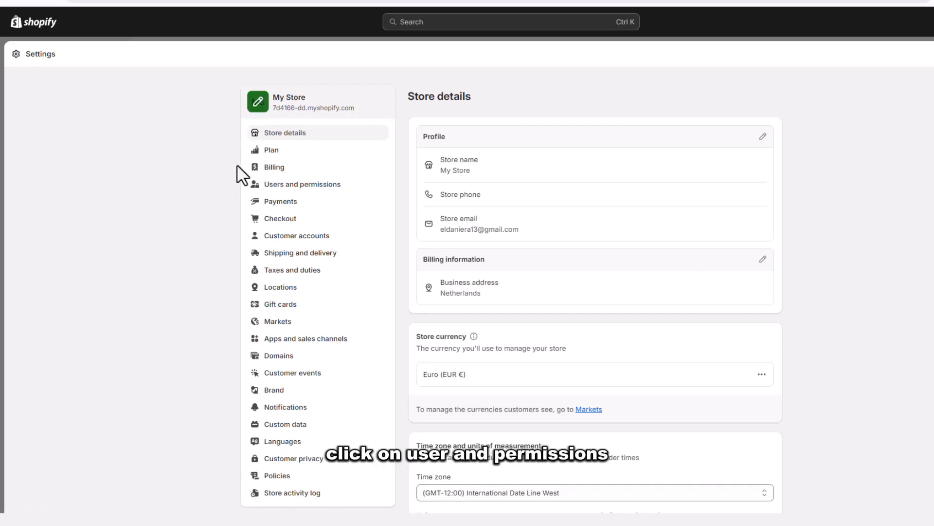
left_click(306, 196)
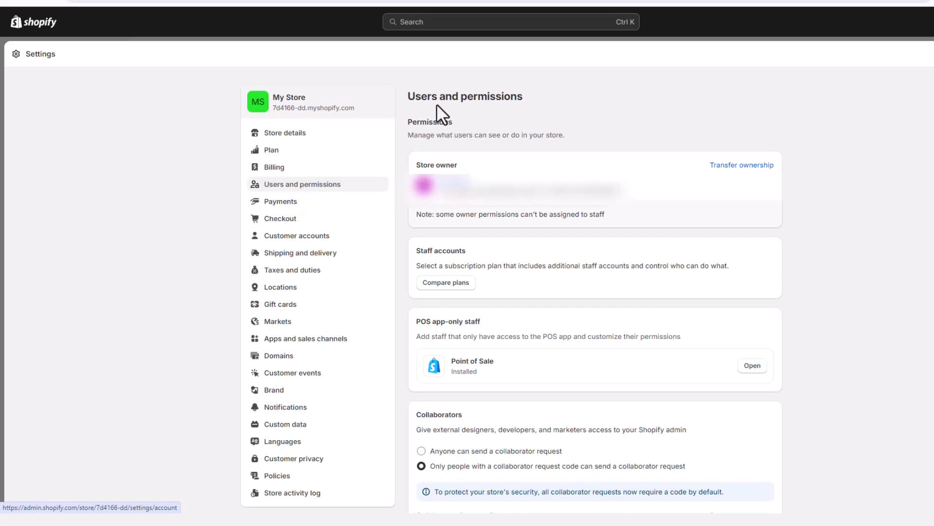
left_click_drag(408, 97, 518, 97)
left_click(519, 106)
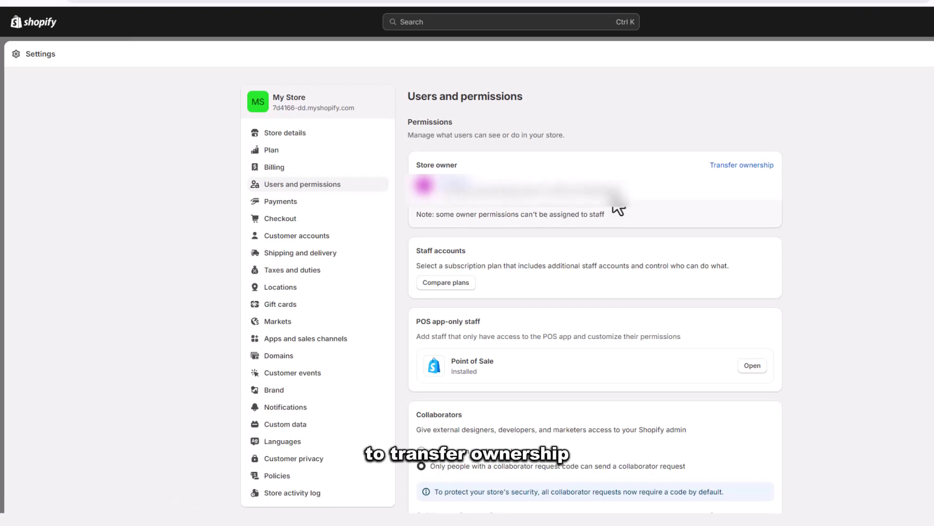
- Fill in the store ownership transfer form with the new owner's email, first and last name and the account password, and cancel the transfer
left_click(740, 167)
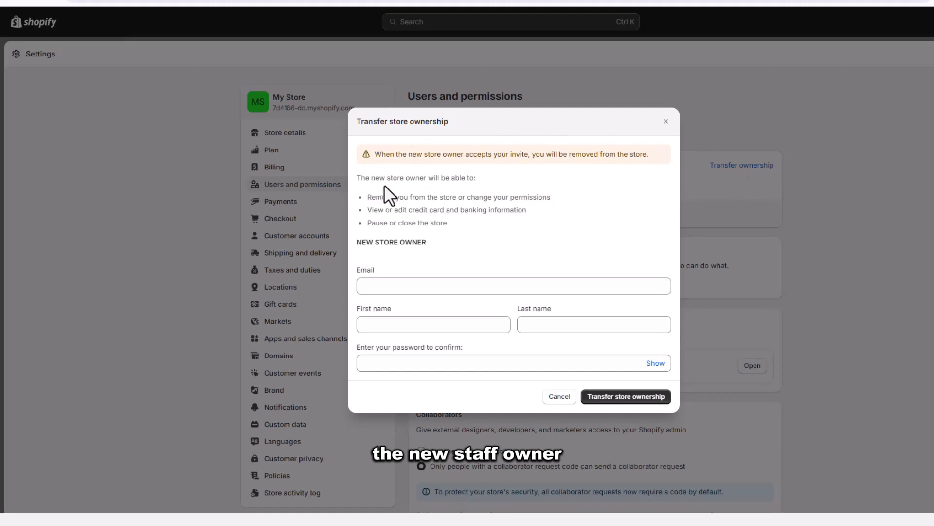
left_click(404, 287)
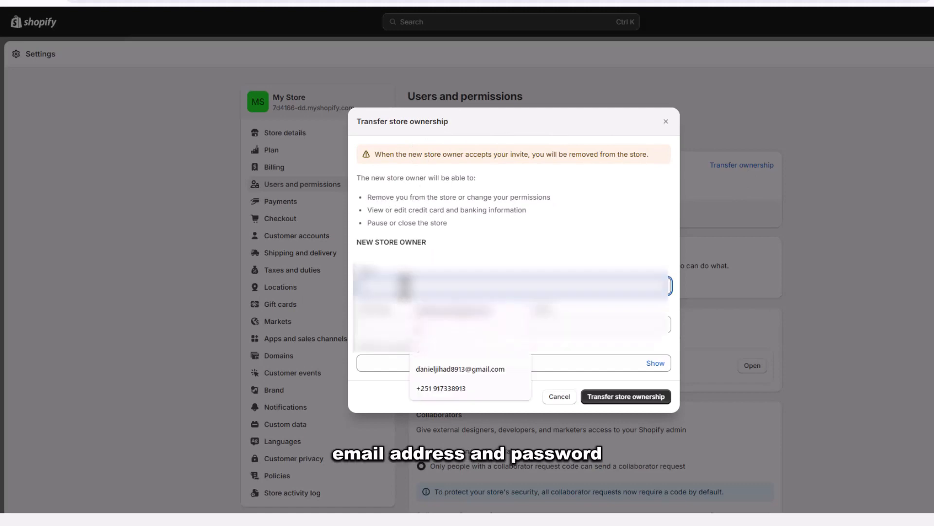
left_click(445, 368)
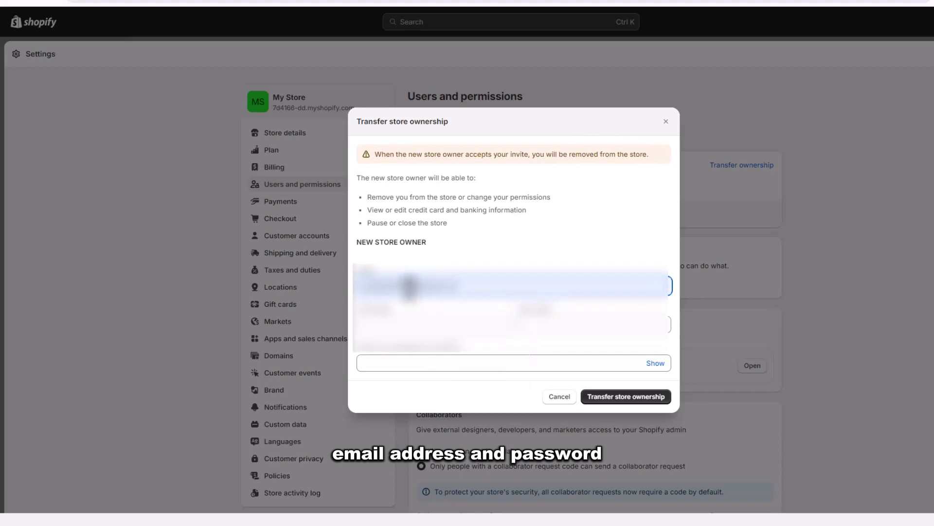
left_click(392, 325)
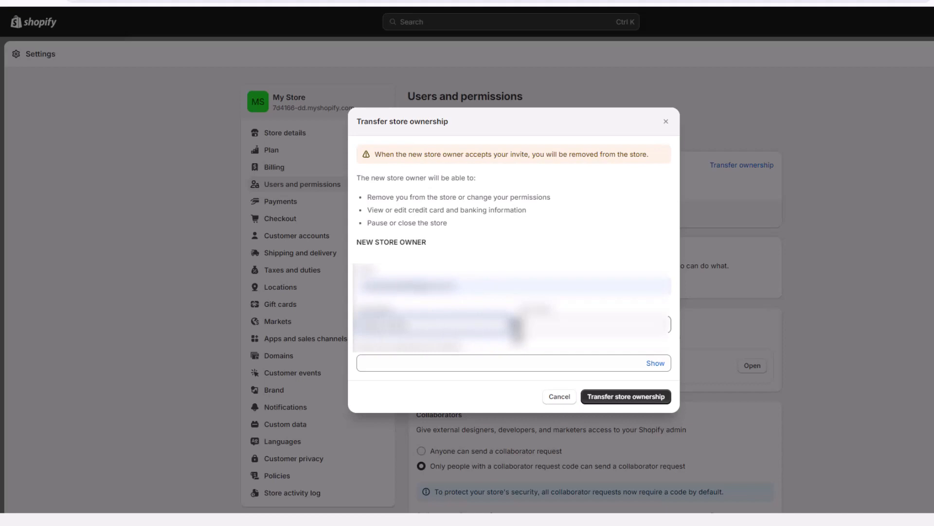
left_click(545, 322)
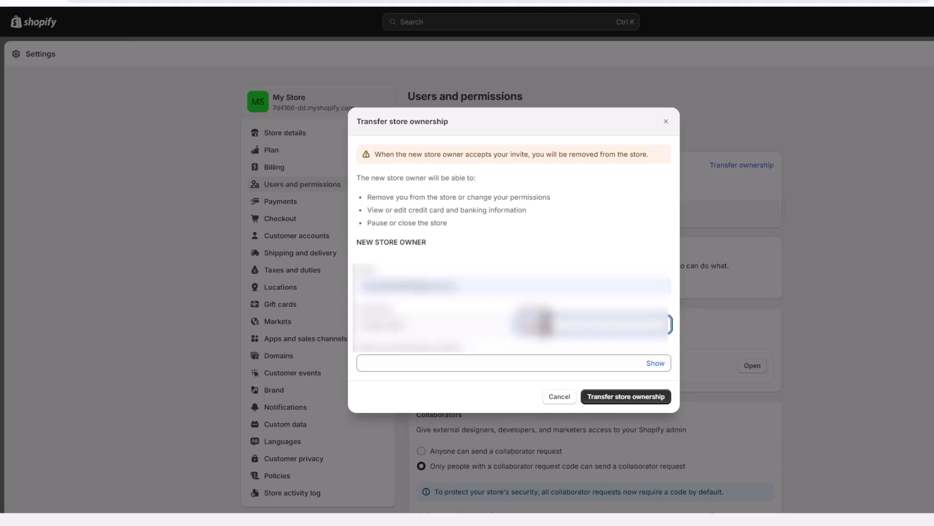
left_click(440, 365)
type("•••••••")
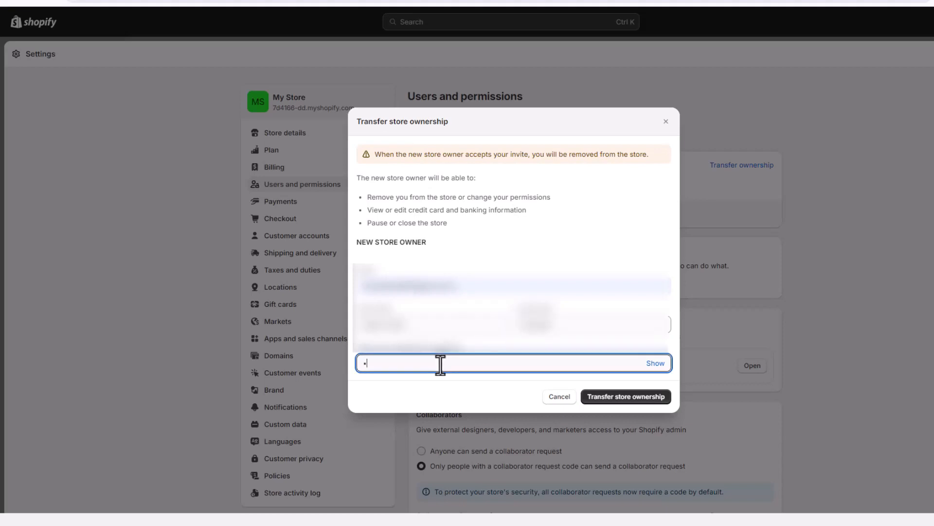
type("•••••••••")
left_click(560, 398)
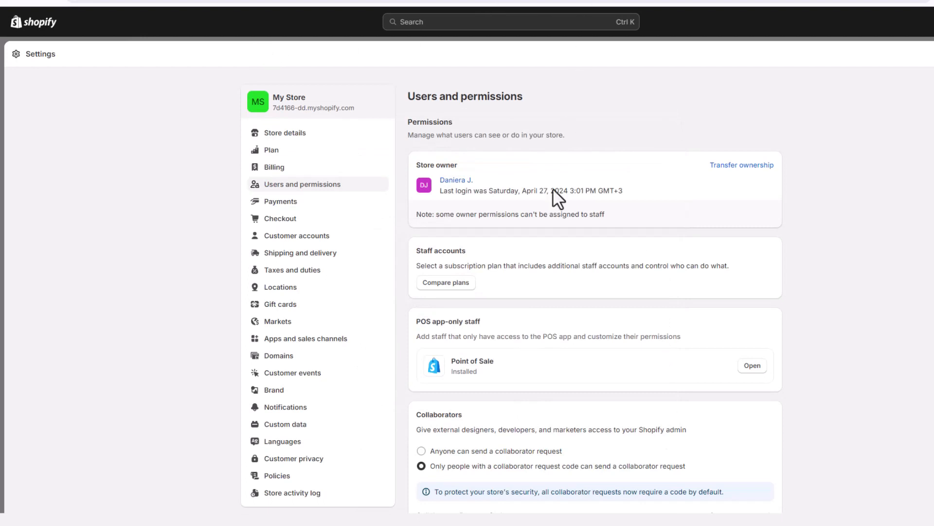
- Examine the plan comparison option and the staff section's member allowance and description
left_click(452, 285)
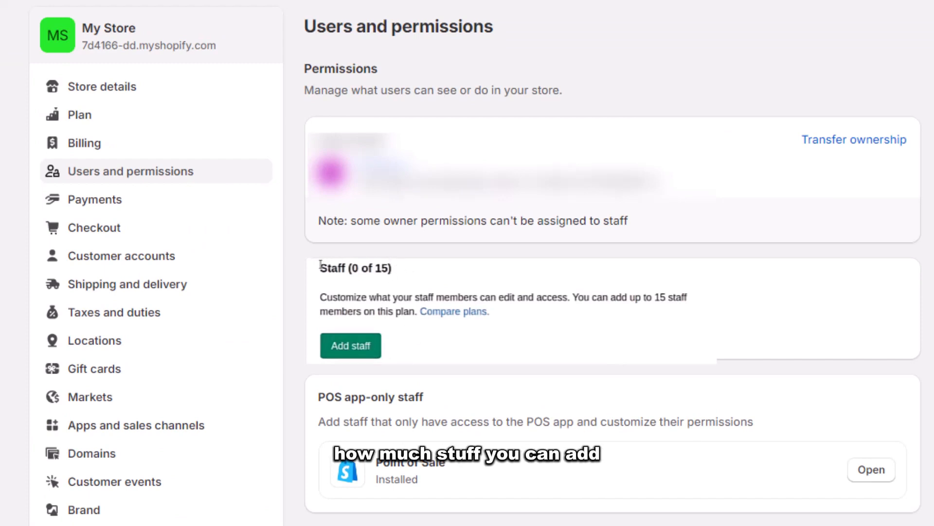
left_click_drag(320, 266, 399, 270)
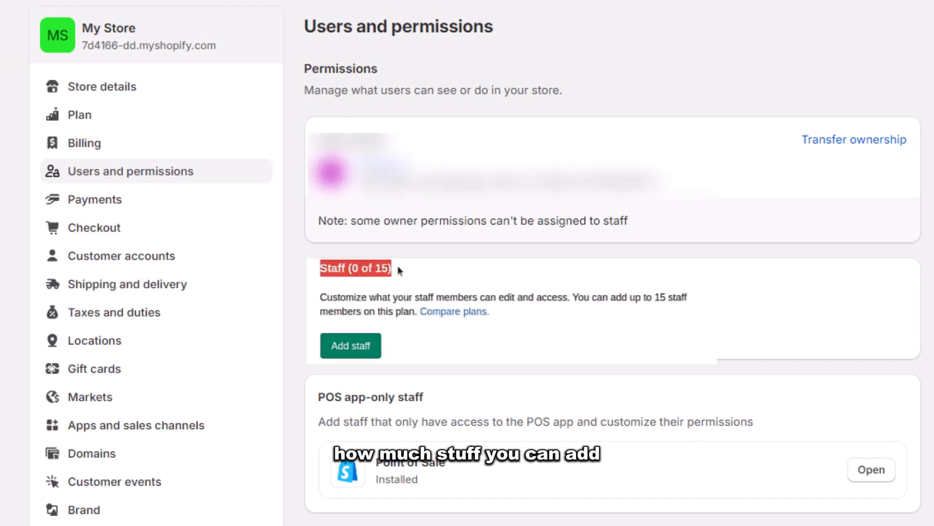
left_click(480, 268)
left_click_drag(321, 297, 685, 297)
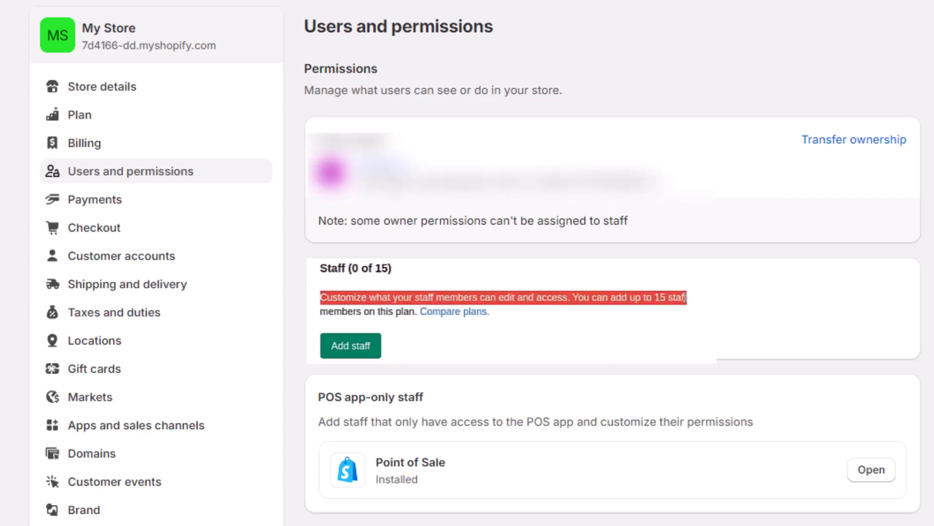
left_click(666, 321)
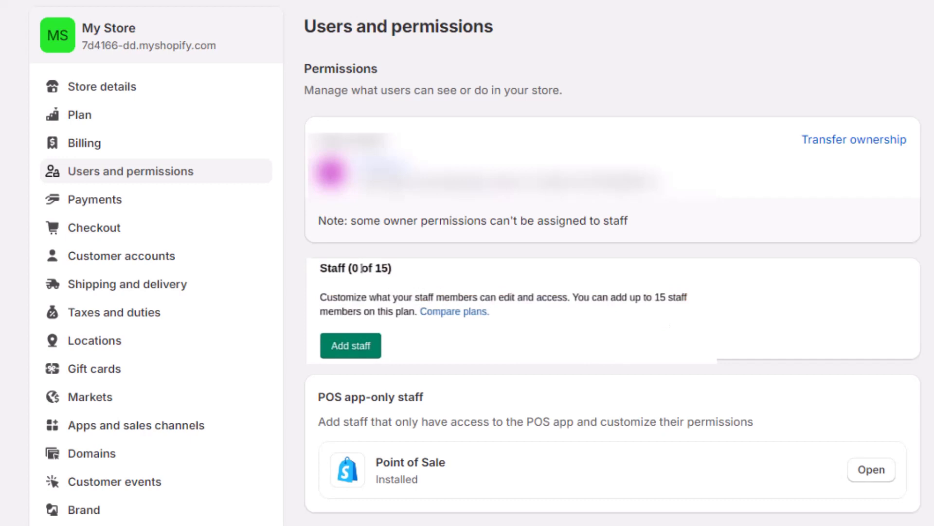
left_click_drag(352, 269, 409, 269)
left_click(444, 262)
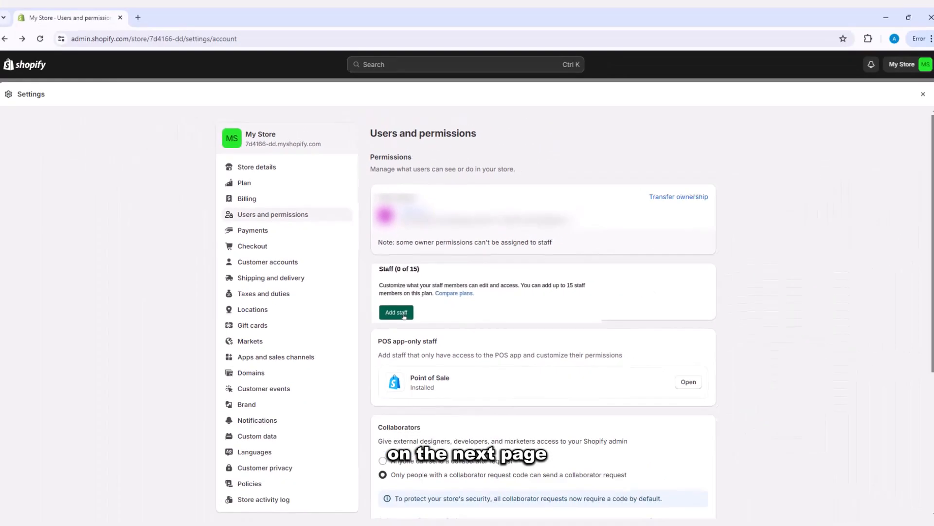
- Start adding a staff member and enter the person's first name, last name and email address
left_click(351, 346)
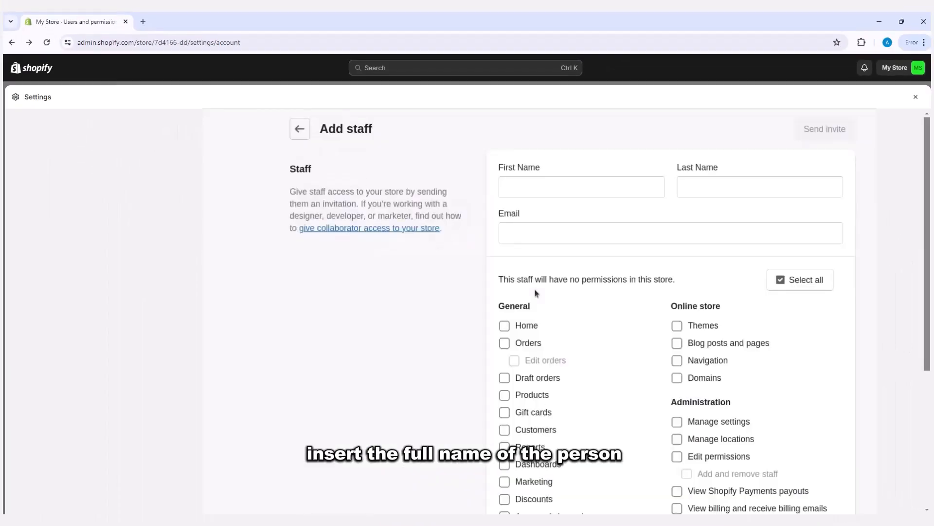
left_click(553, 190)
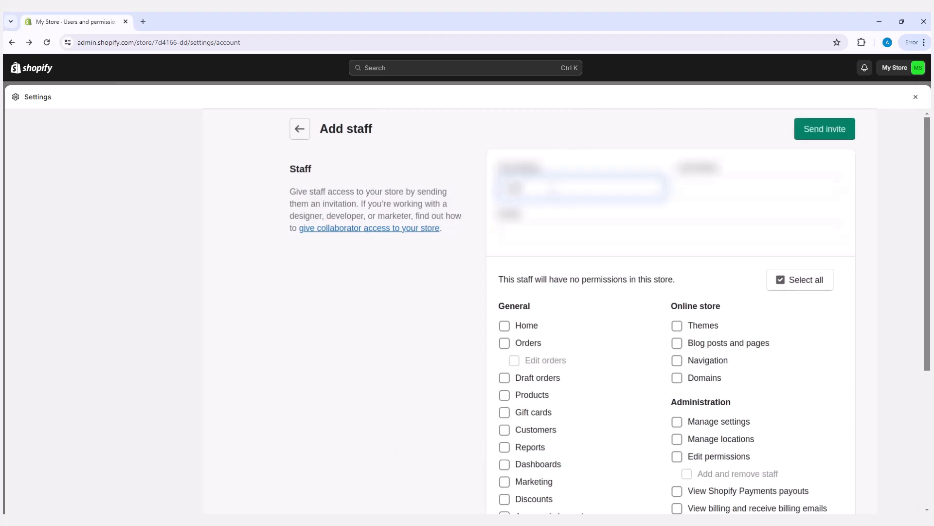
key("Tab")
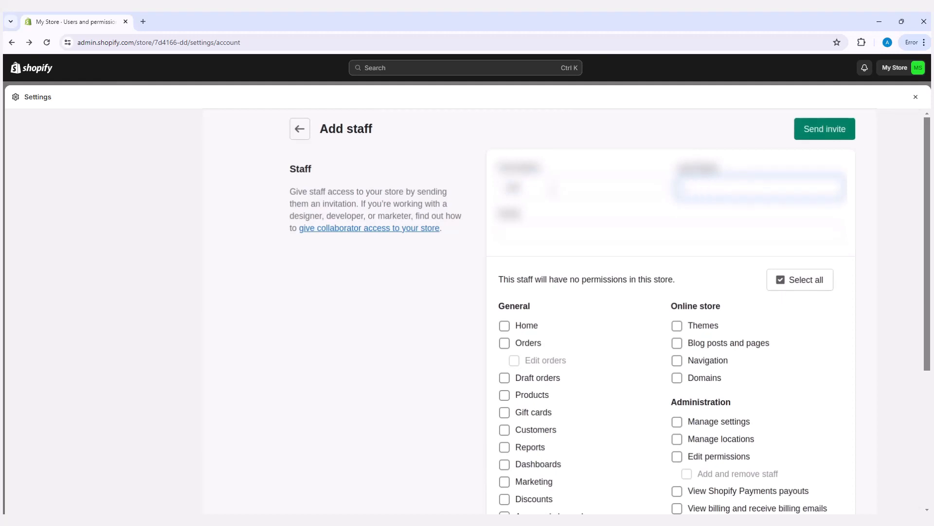
type("xyz")
key("Tab")
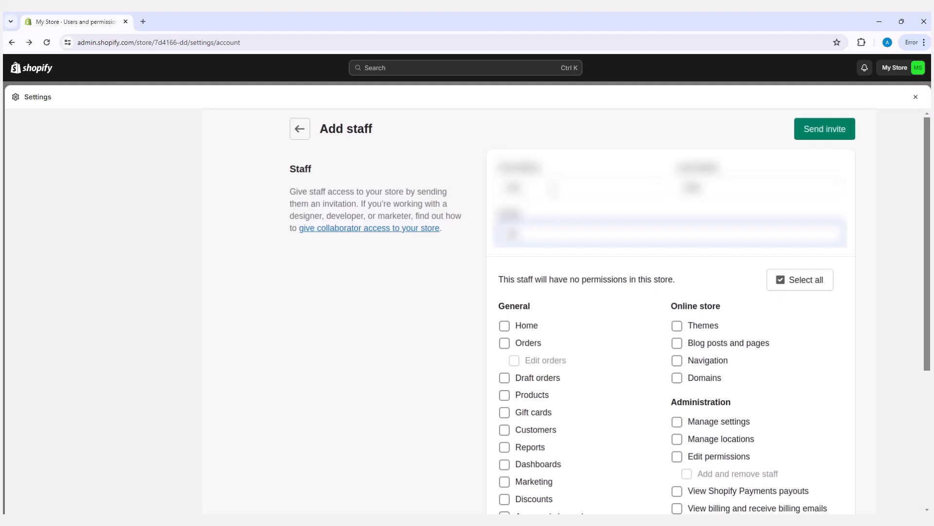
type("abcxyz@example.com")
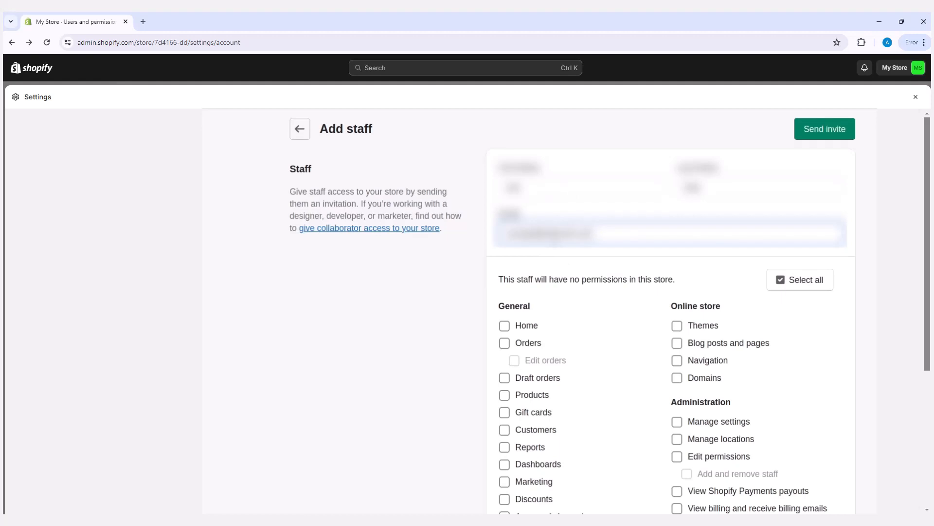
- Grant the new staff member all store permissions at once
scroll(555, 248, "down", 1)
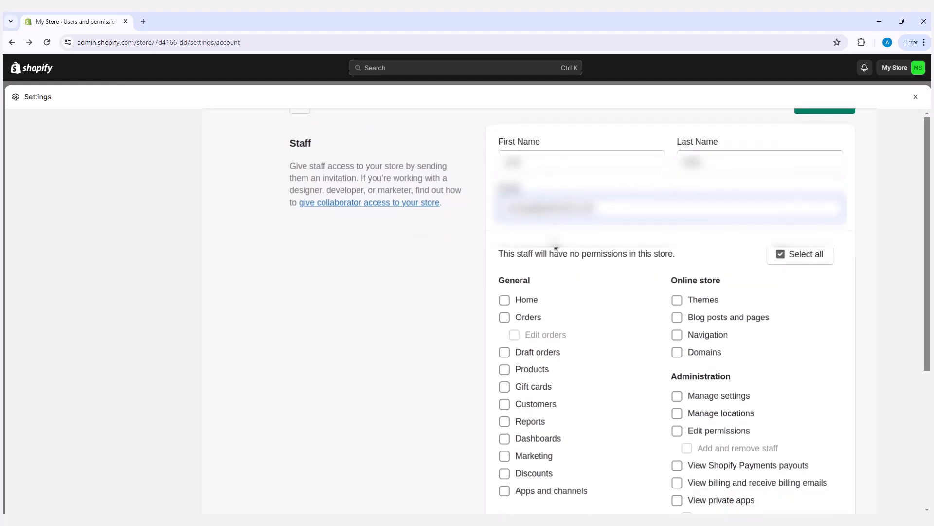
scroll(556, 248, "down", 1)
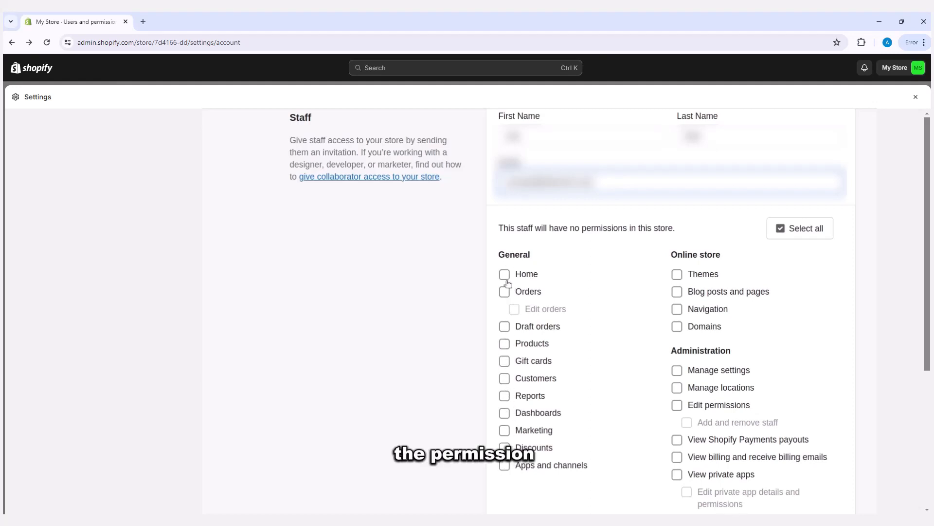
left_click(818, 232)
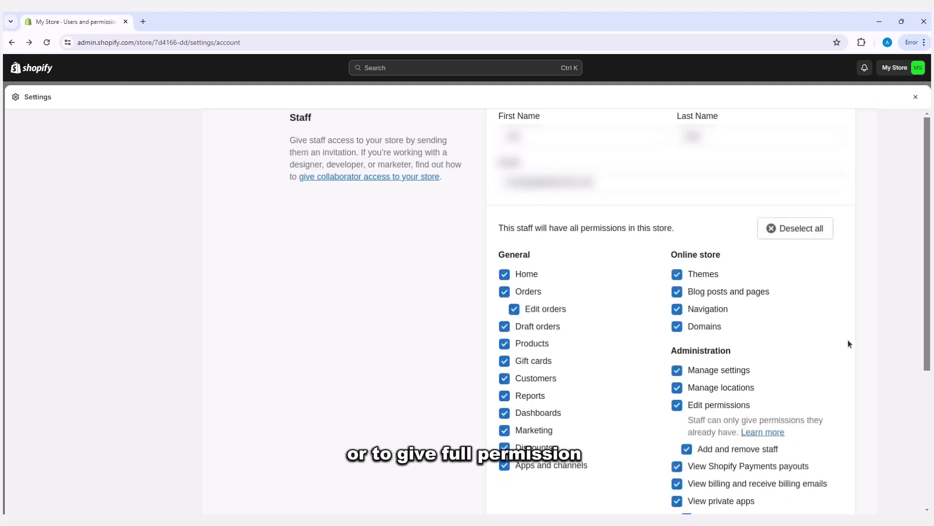
- Remove the permissions Add and remove staff, View Shopify Payments payouts, and View billing and receive billing emails from the new staff member
scroll(852, 373, "down", 1)
scroll(851, 374, "down", 2)
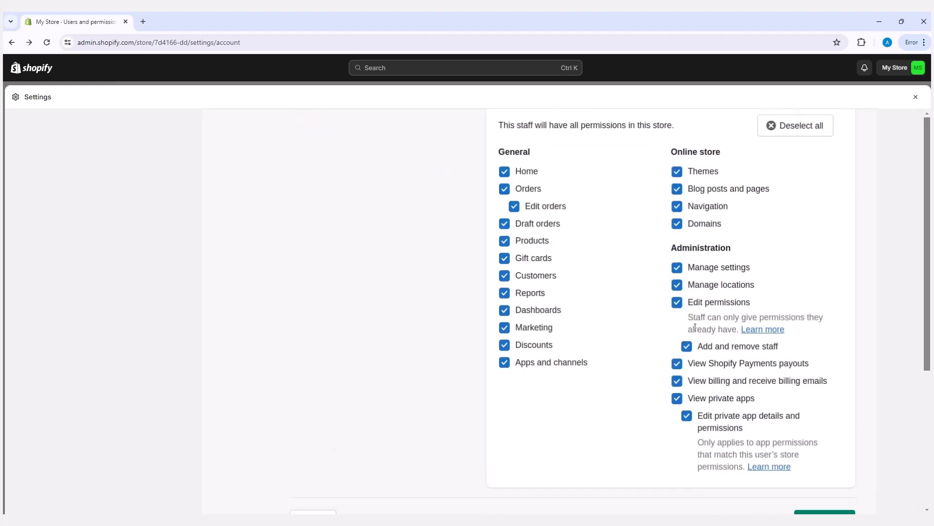
left_click(688, 350)
left_click(689, 348)
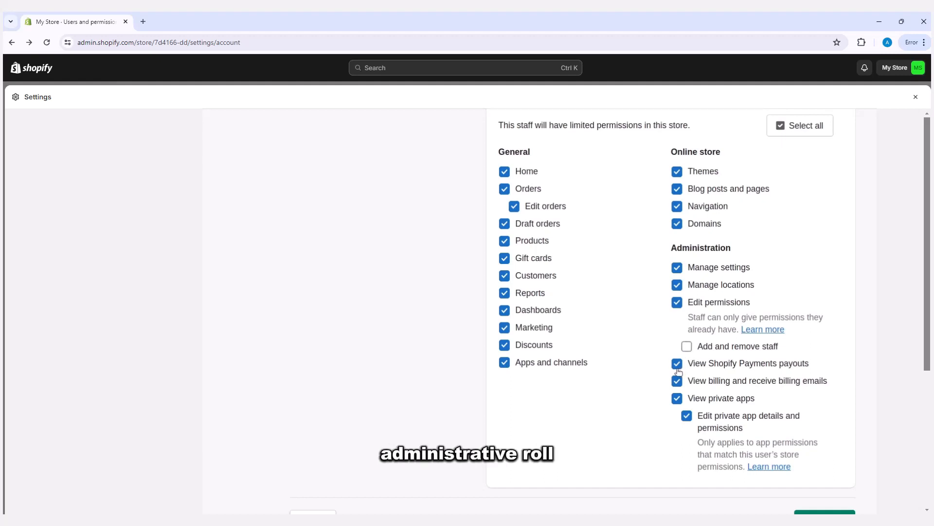
left_click(678, 370)
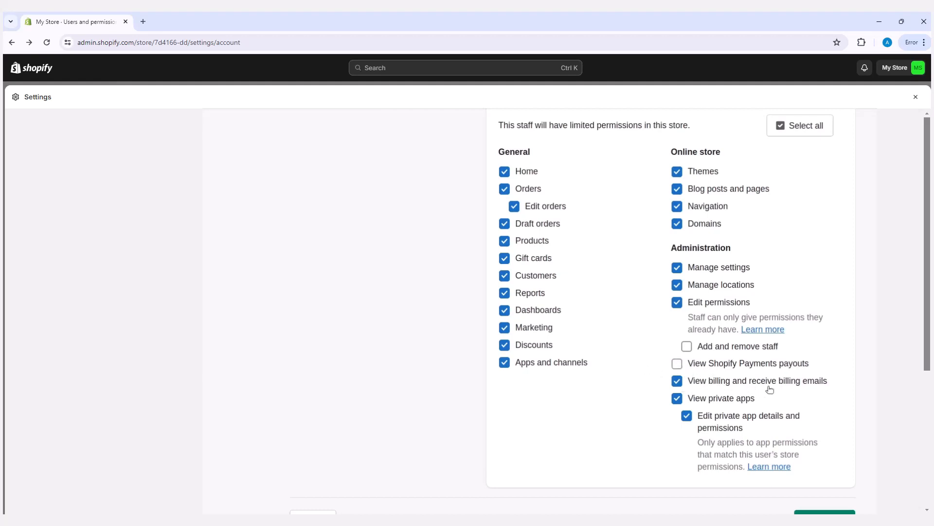
left_click(677, 382)
- Check the completed staff form and send the invitation to the new staff member
scroll(619, 400, "up", 3)
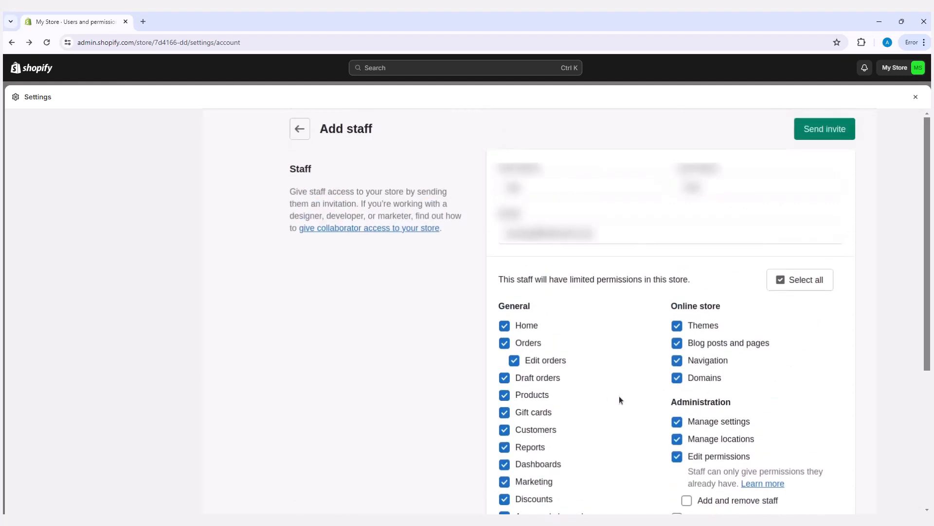
scroll(619, 400, "down", 3)
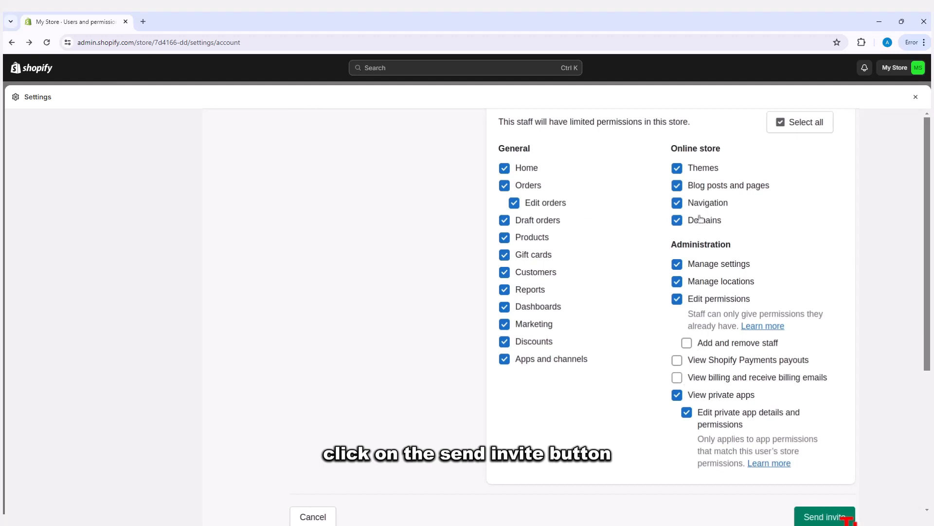
left_click(820, 522)
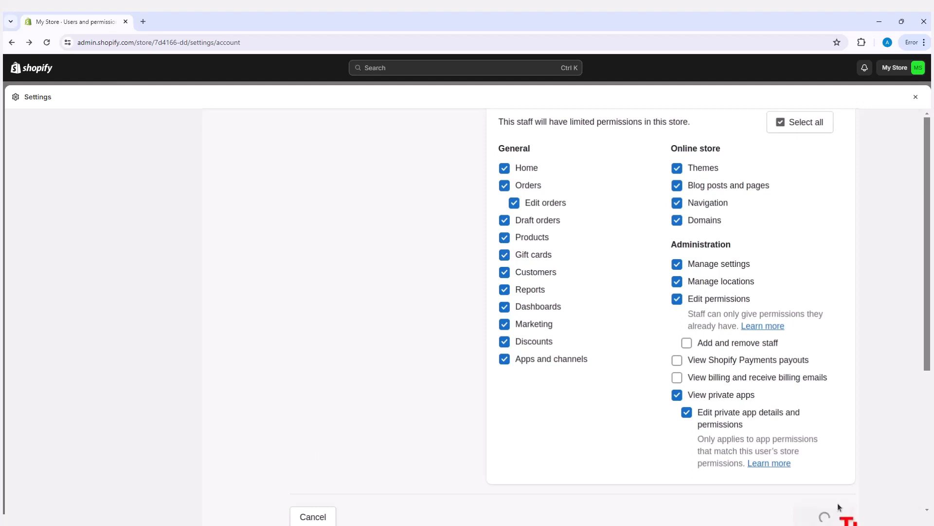